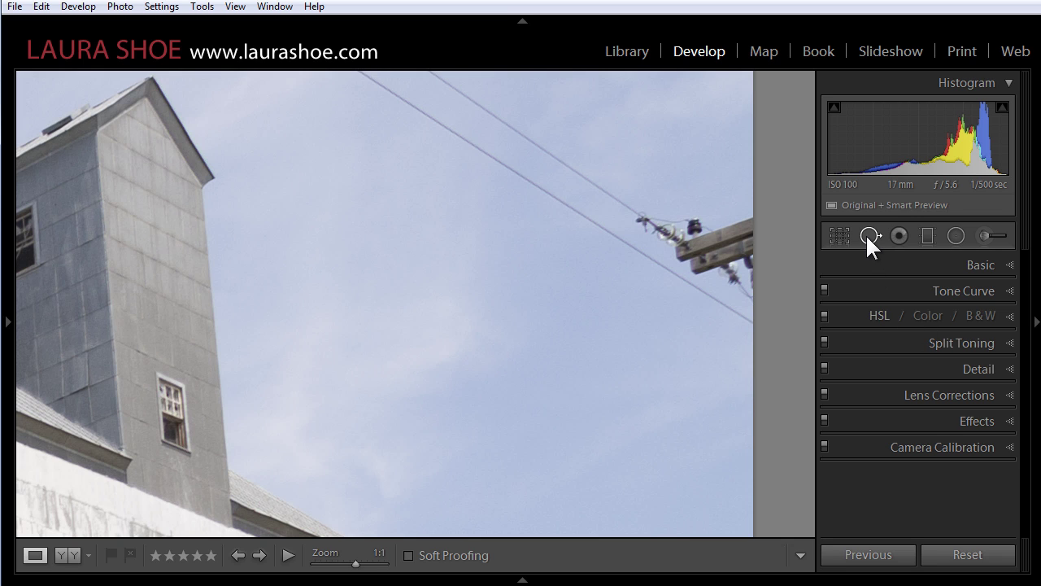
# Select the Spot Removal tool and enlarge the heal brush to size 77
pyautogui.click(867, 235)
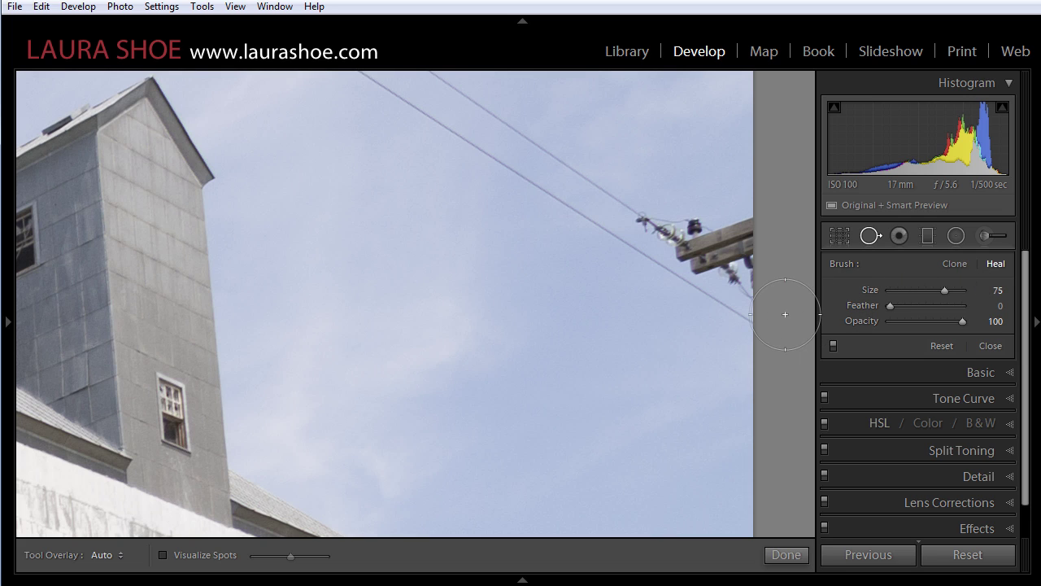
pyautogui.scroll(1, 781, 318)
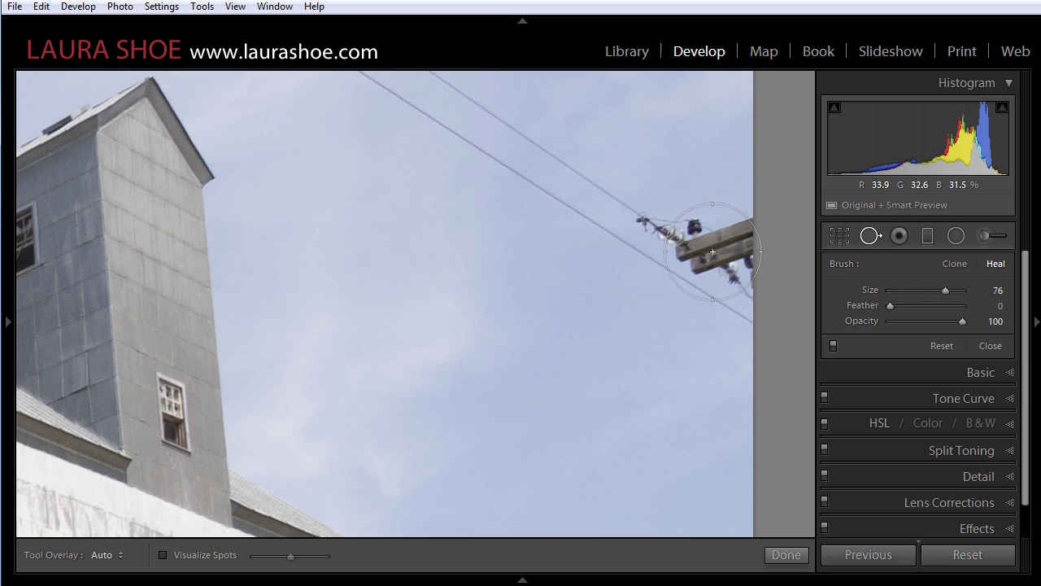
pyautogui.scroll(1, 712, 251)
pyautogui.scroll(-1, 713, 252)
# Place a spot on the power pole, source it from open sky, switch to Clone, feather 33
pyautogui.click(715, 253)
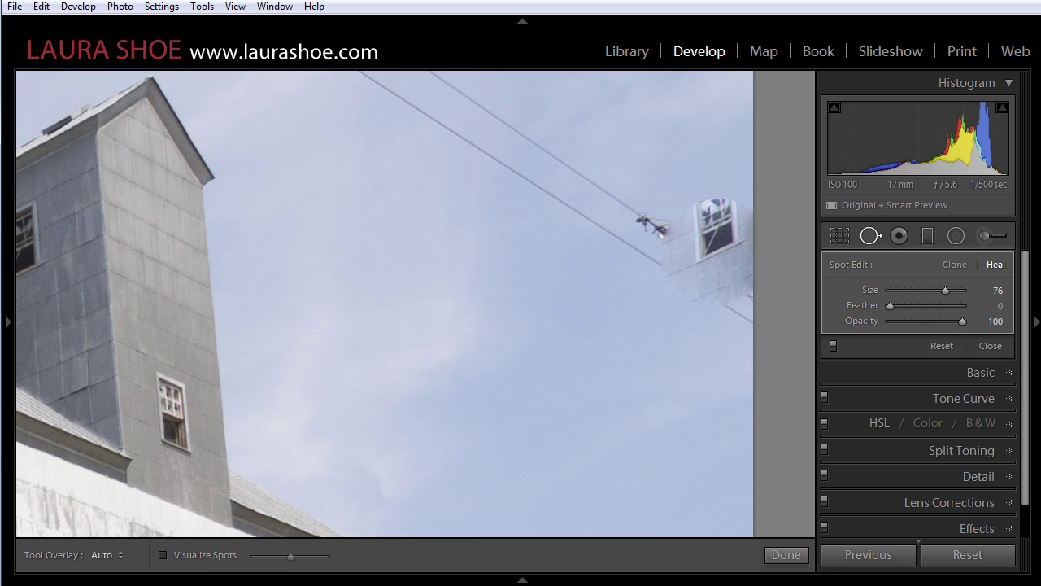
pyautogui.moveTo(64, 280); pyautogui.dragTo(578, 344)
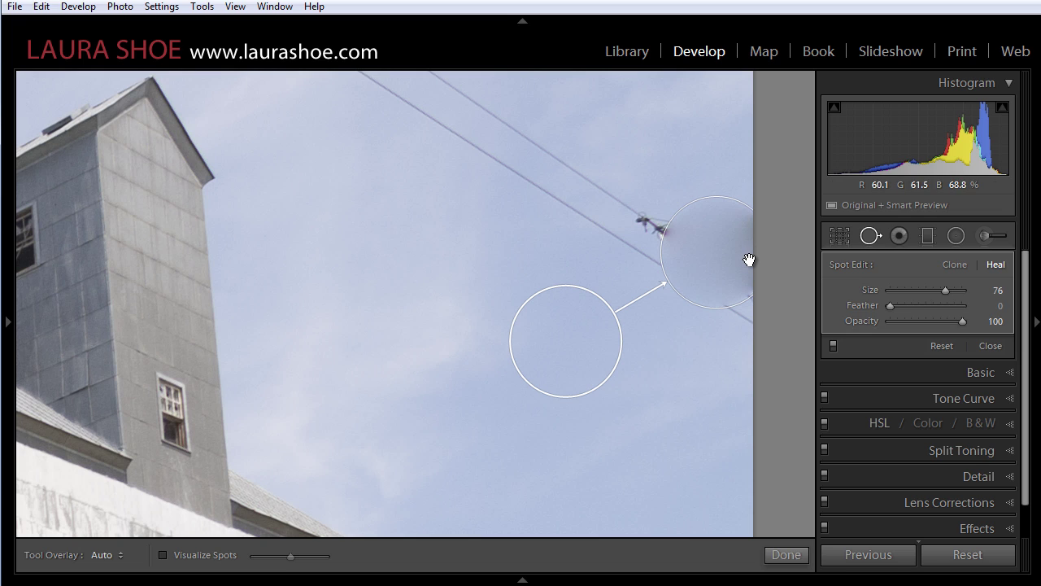
pyautogui.click(950, 264)
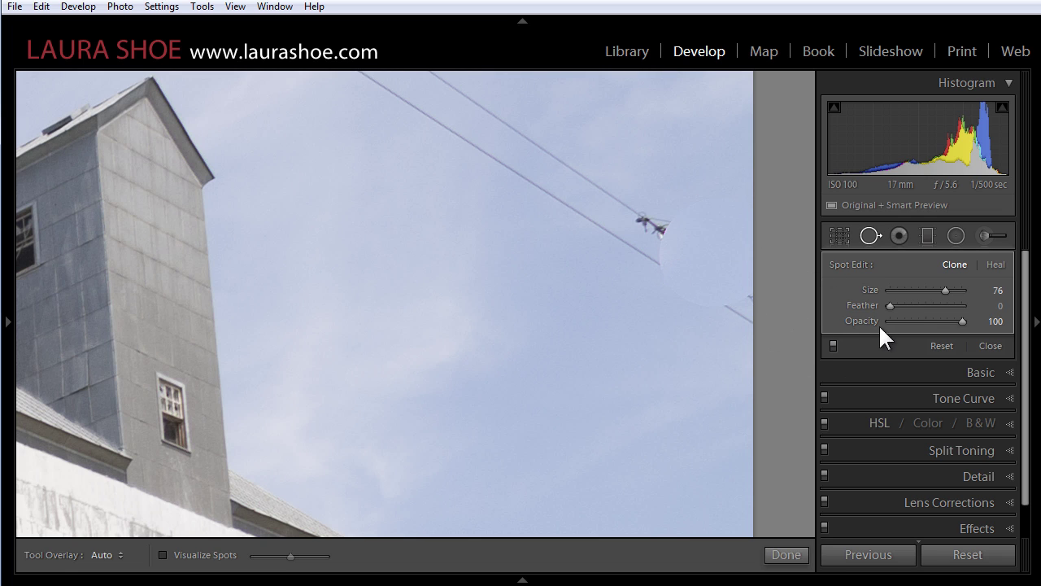
pyautogui.click(909, 305)
pyautogui.click(920, 305)
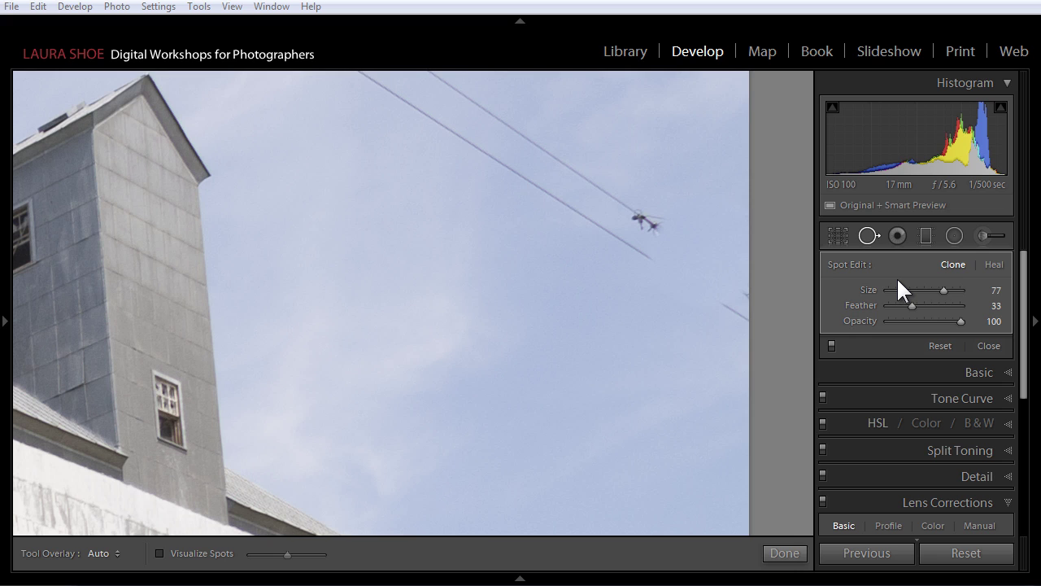
# Raise the pole clone spot's feather to 95 so it blends into the sky
pyautogui.click(708, 251)
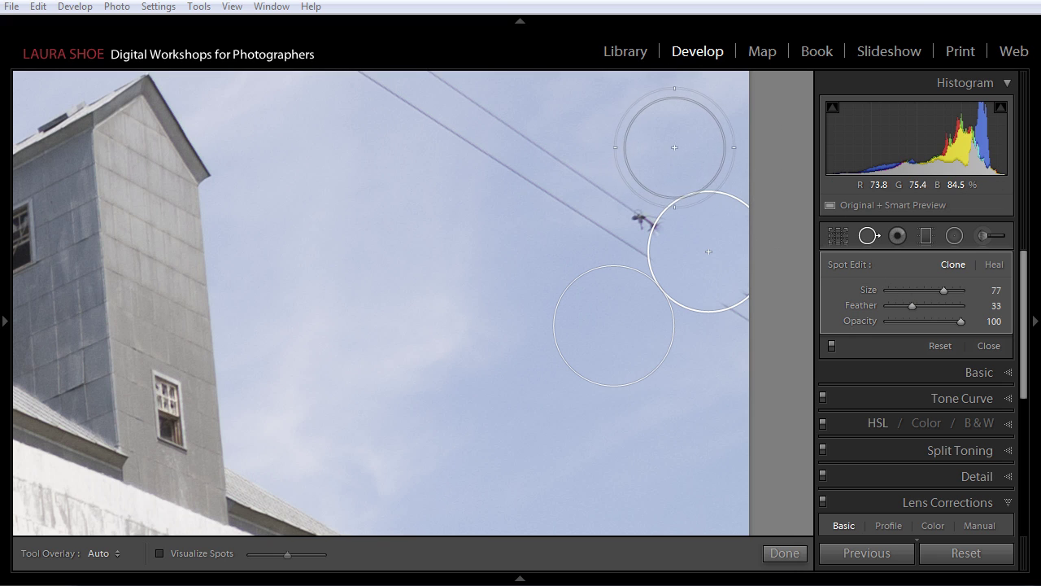
pyautogui.moveTo(674, 148)
pyautogui.mouseDown()
pyautogui.moveTo(630, 139)
pyautogui.moveTo(645, 145)
pyautogui.mouseUp()
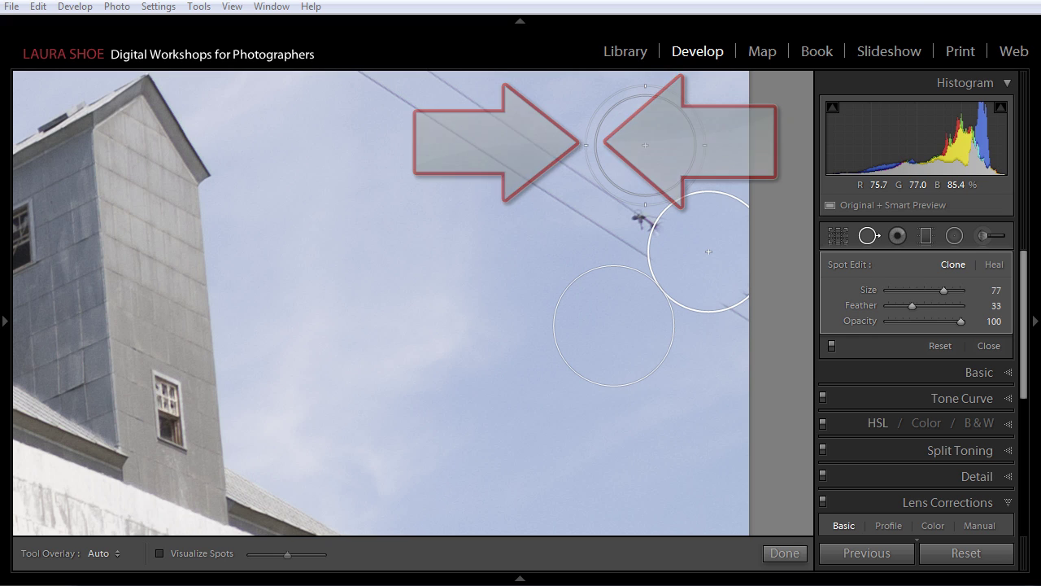
pyautogui.moveTo(936, 305); pyautogui.dragTo(958, 305)
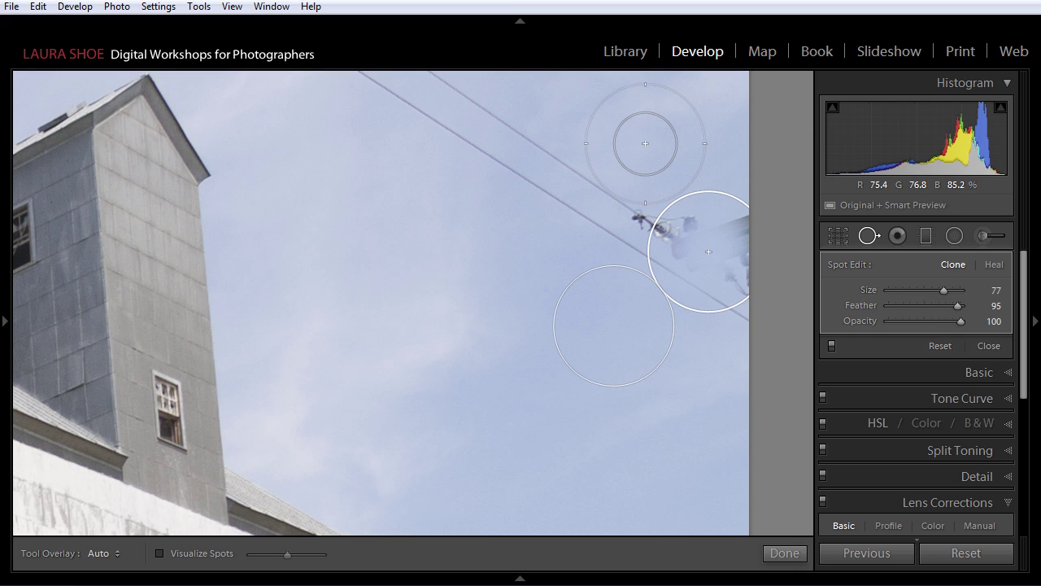
# Adjust the spot brush feather with Shift+[ and Shift+] to size 76, feather 36
pyautogui.press('shift')
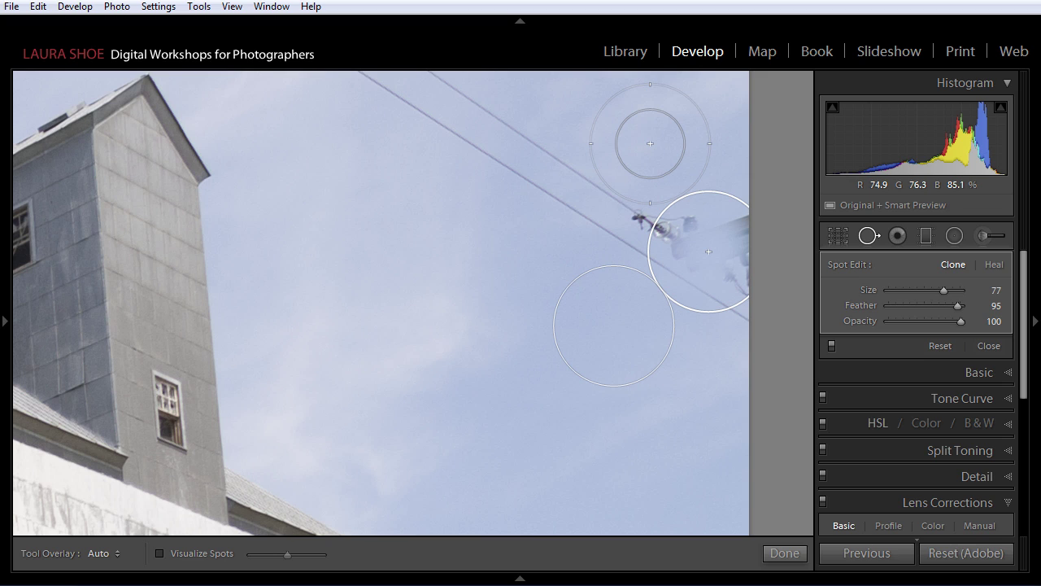
pyautogui.hotkey('shift', '[')
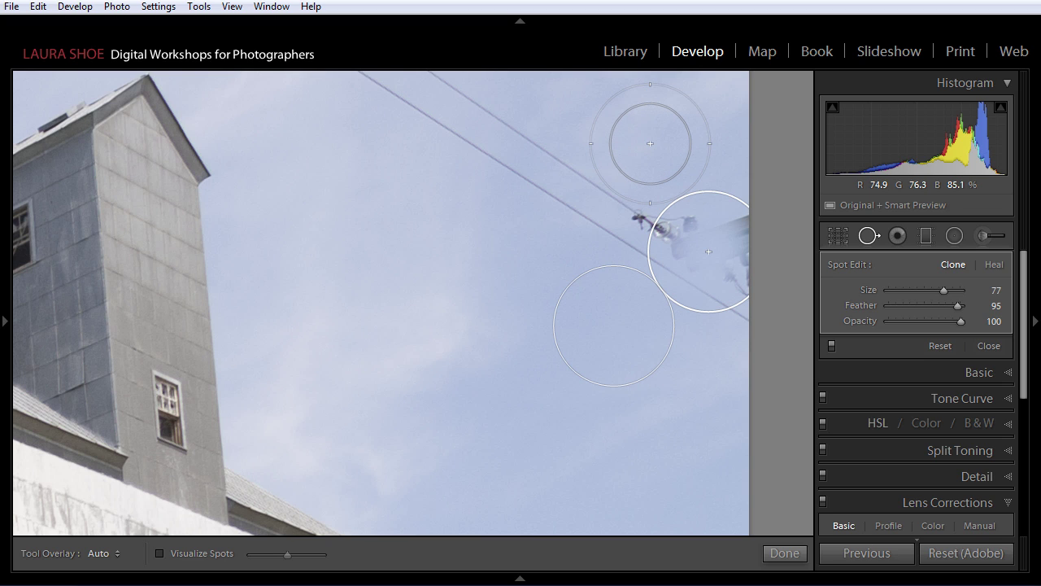
pyautogui.hotkey('shift', '[')
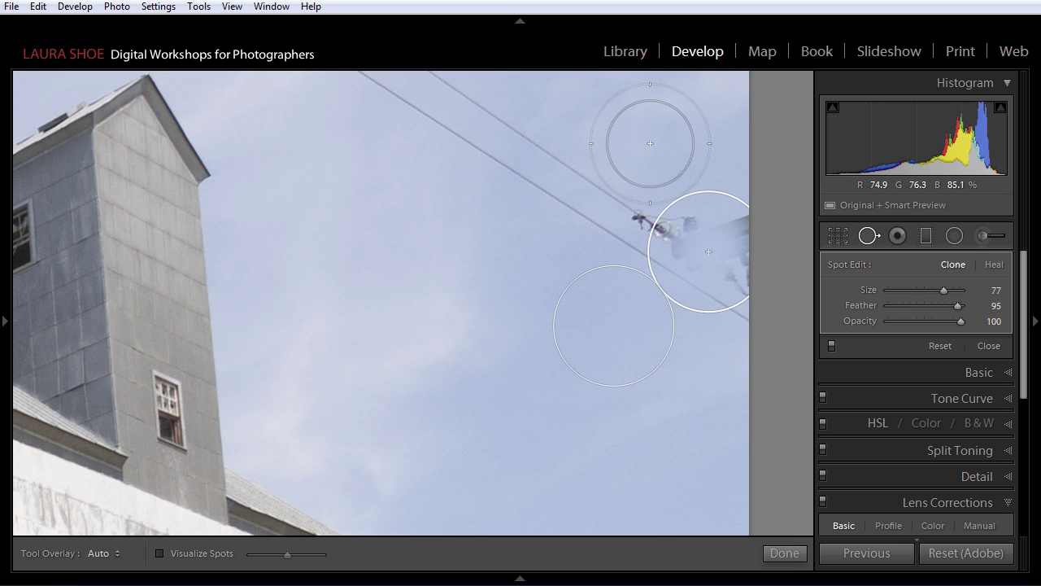
pyautogui.hotkey('shift', ']')
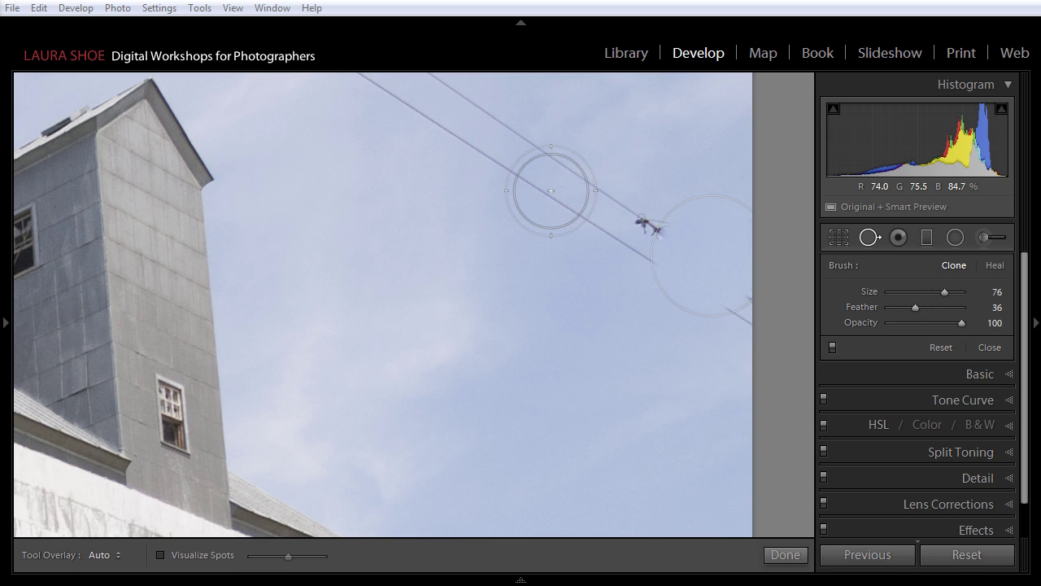
# Add a clone spot on the power line near the insect, move its source, then undo
pyautogui.click(530, 166)
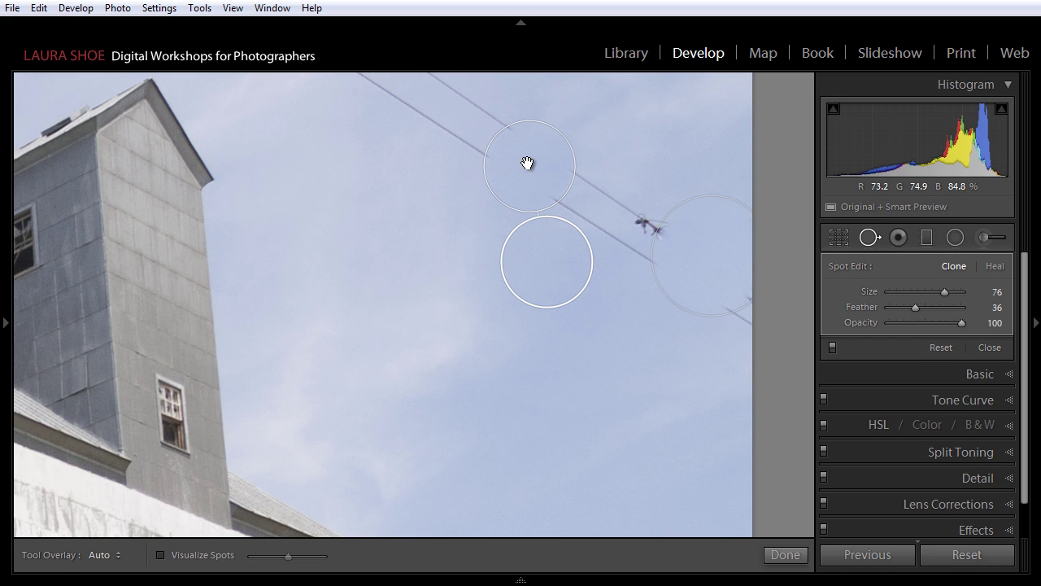
pyautogui.moveTo(515, 166)
pyautogui.mouseDown()
pyautogui.moveTo(438, 186)
pyautogui.moveTo(525, 175)
pyautogui.mouseUp()
pyautogui.moveTo(524, 175)
pyautogui.mouseDown()
pyautogui.moveTo(437, 165)
pyautogui.moveTo(343, 130)
pyautogui.moveTo(328, 147)
pyautogui.moveTo(398, 274)
pyautogui.moveTo(567, 481)
pyautogui.mouseUp()
pyautogui.hotkey('ctrl', 'z')
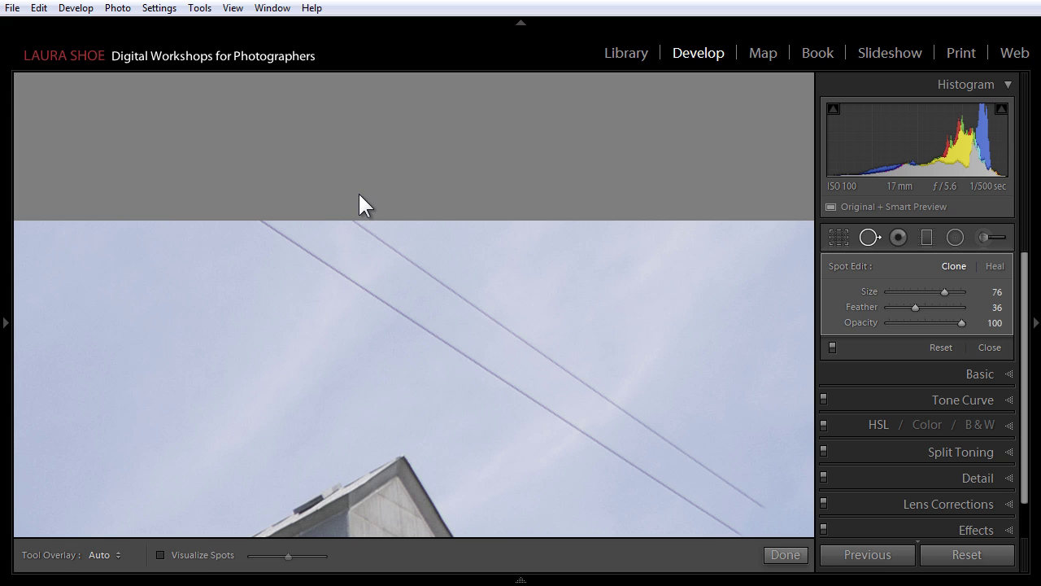
# Open the leaning-tree-by-the-river photo from the Filmstrip, fit it whole, and hide the Filmstrip
pyautogui.click(525, 579)
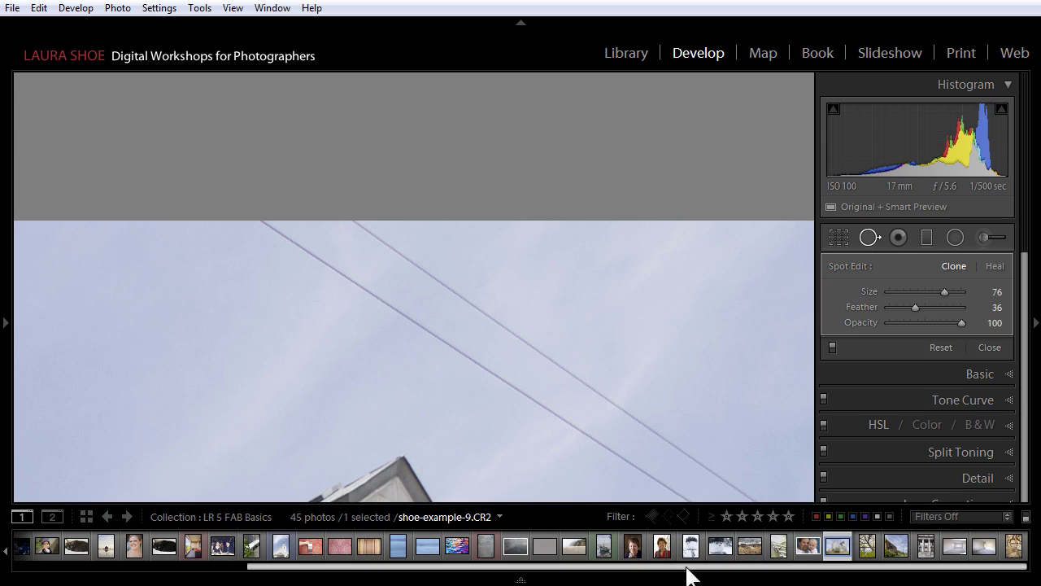
pyautogui.click(867, 547)
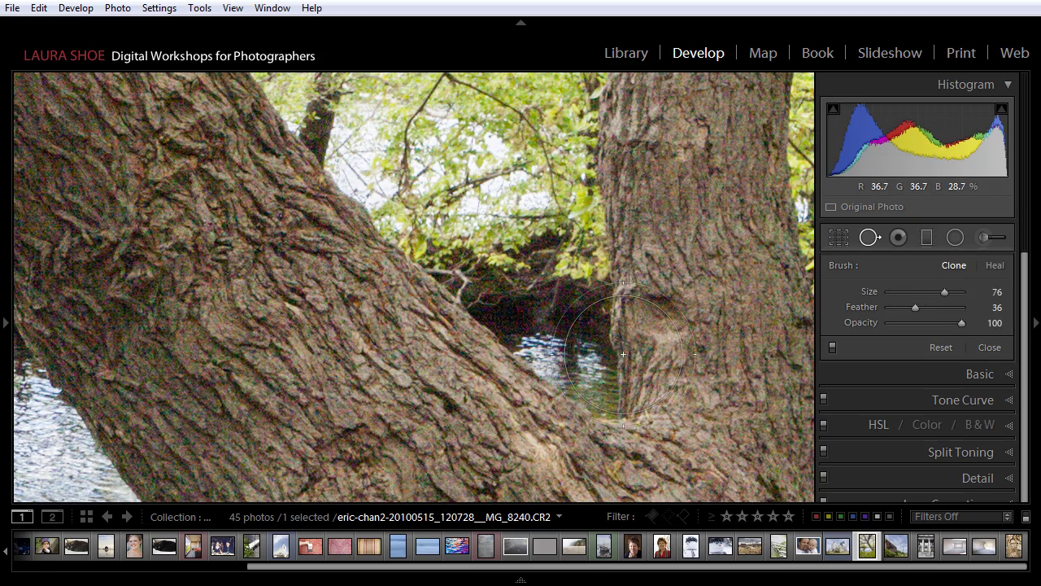
pyautogui.press('z')
pyautogui.press('F6')
pyautogui.press('t')
pyautogui.press('z')
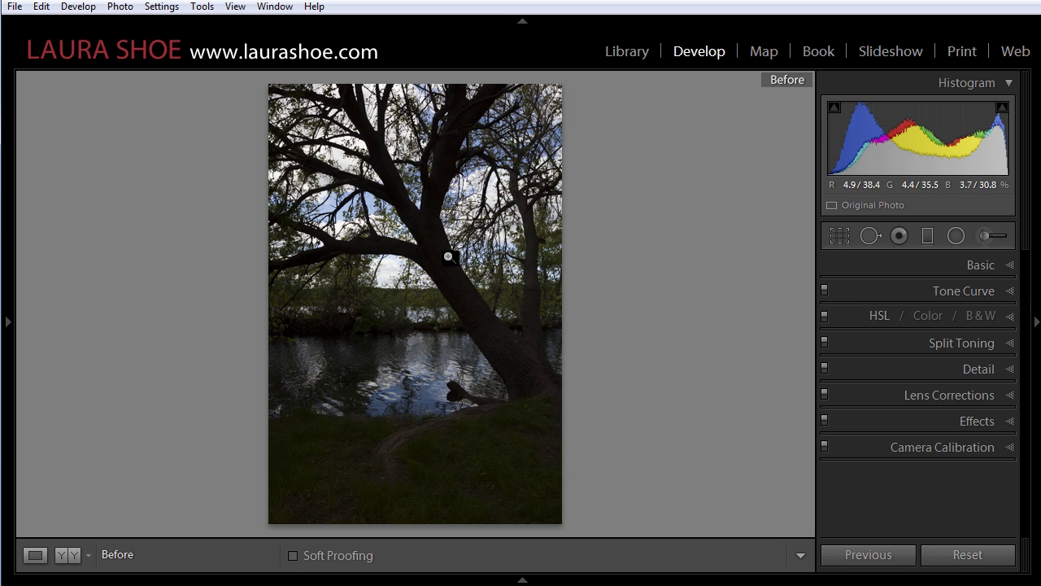
# Leave the Before view, zoom the trunk to 1:1, expand Detail, then magnify to 2:1
pyautogui.press('\\')
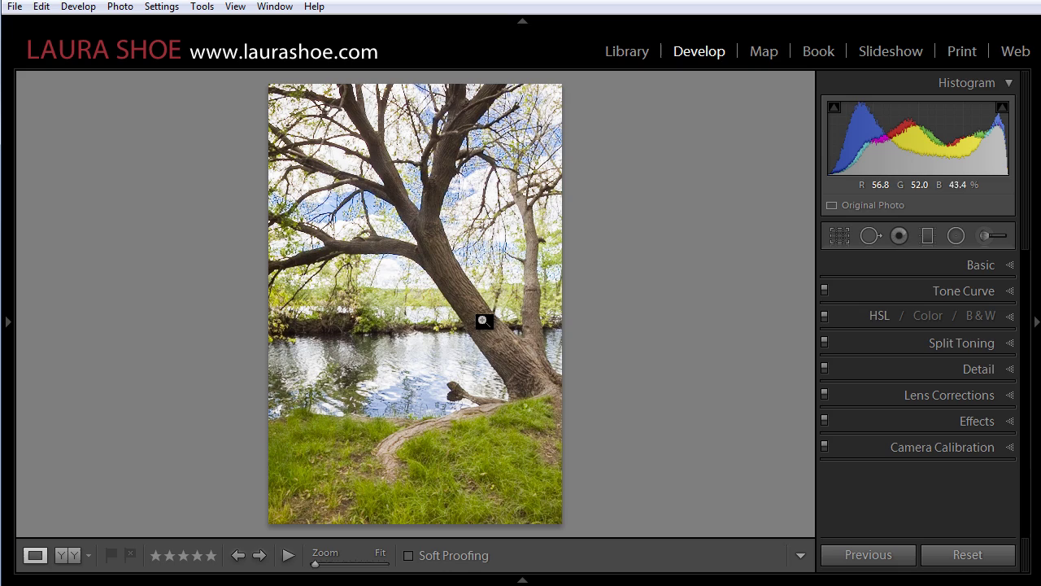
pyautogui.click(477, 311)
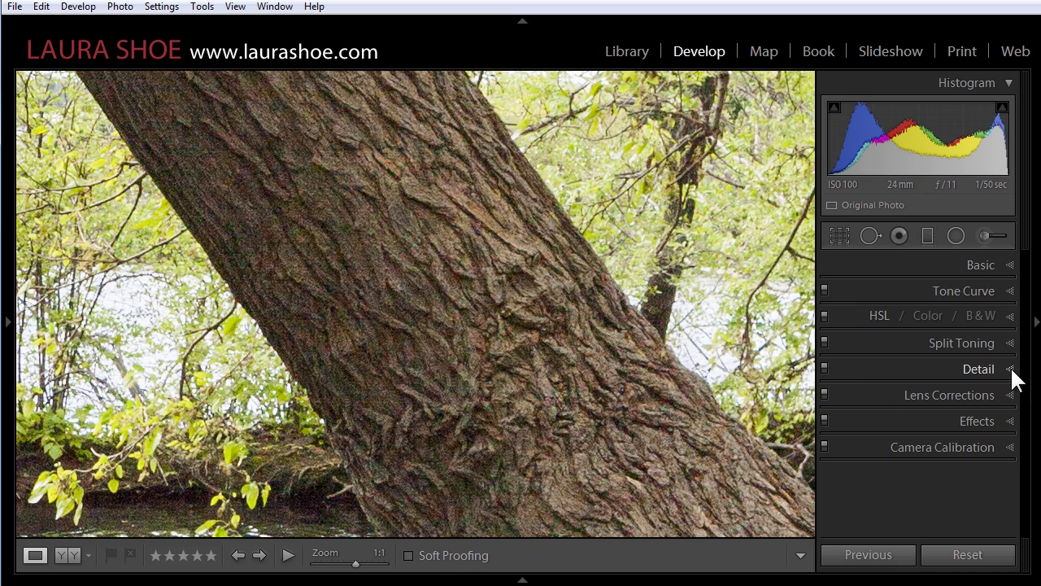
pyautogui.click(1010, 372)
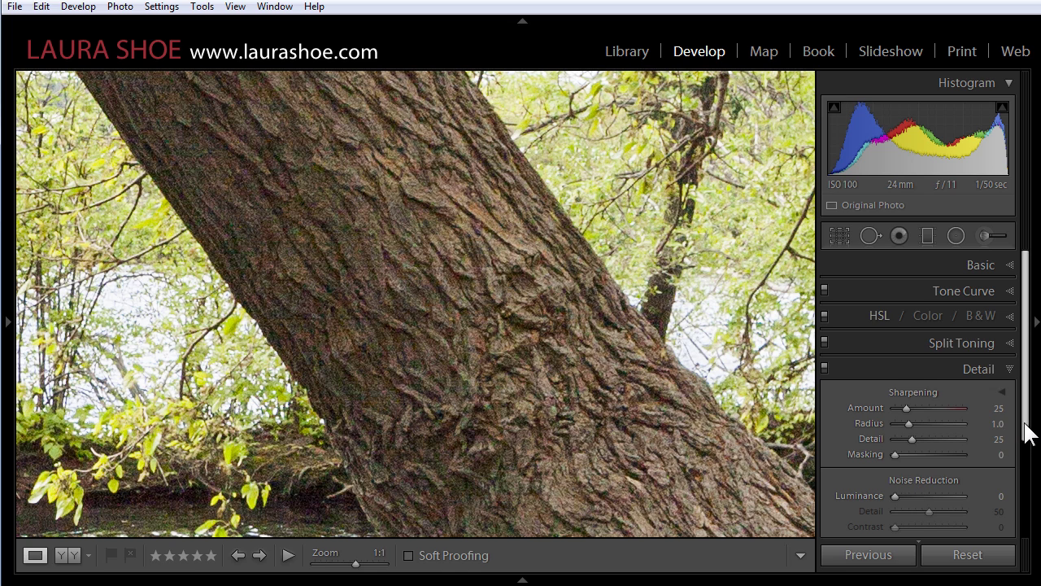
pyautogui.moveTo(1023, 421); pyautogui.dragTo(1003, 517)
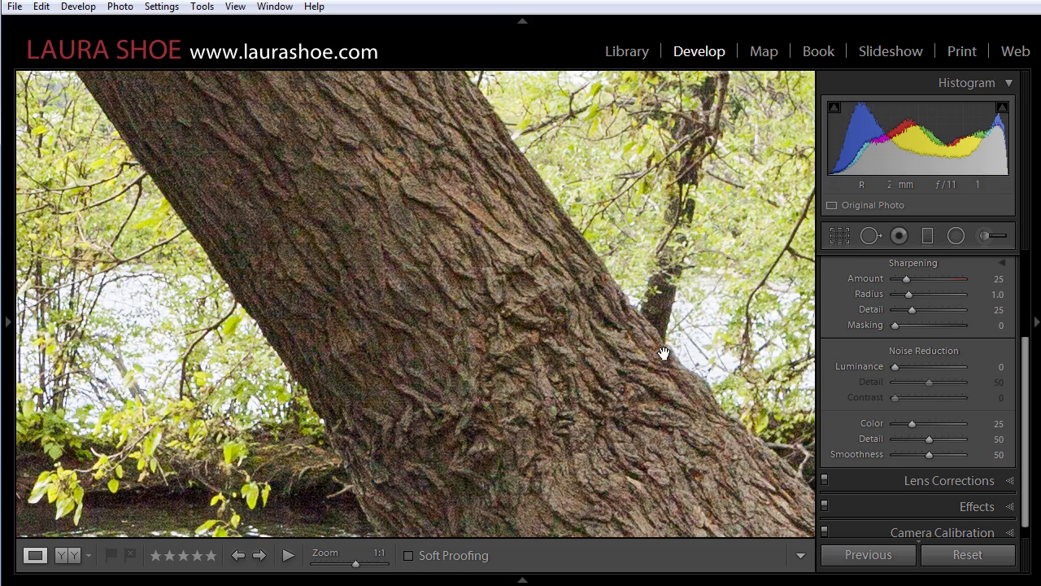
pyautogui.hotkey('ctrl', '=')
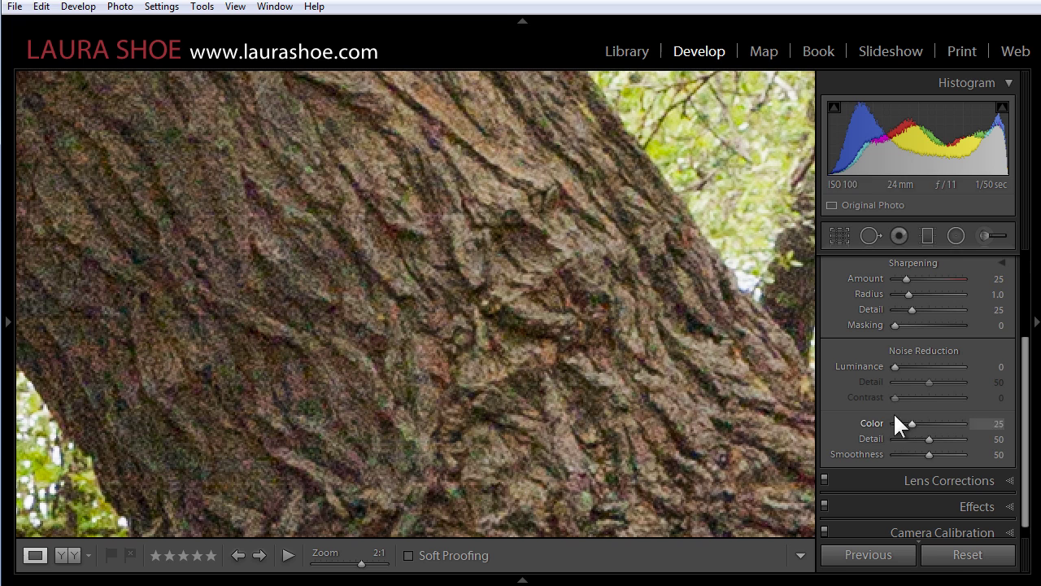
# Drop Color noise reduction to 0, then raise it to 100, leaving Detail and Smoothness at 50
pyautogui.moveTo(911, 422); pyautogui.dragTo(846, 426)
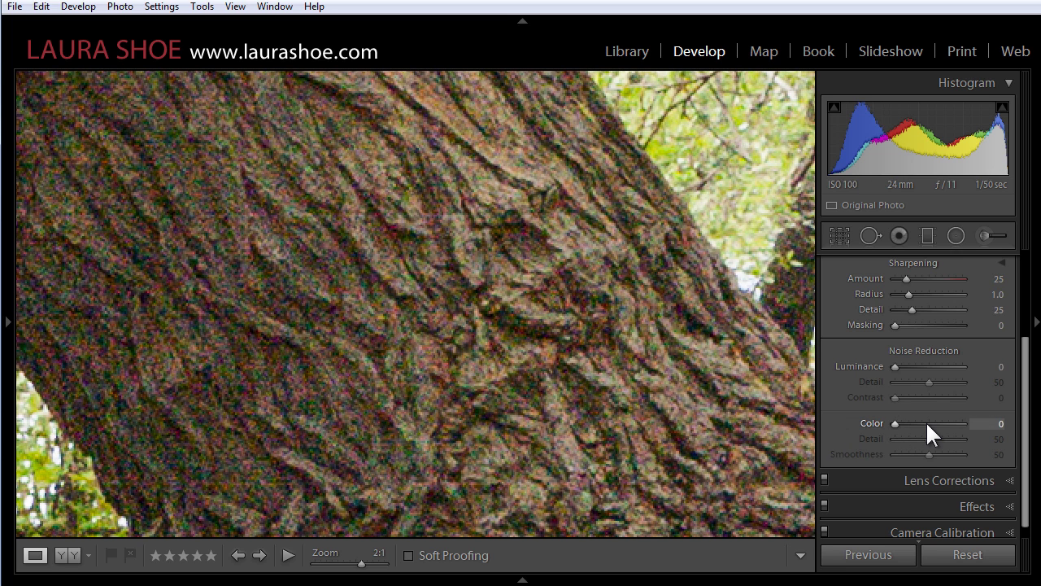
pyautogui.moveTo(926, 422)
pyautogui.mouseDown()
pyautogui.moveTo(896, 422)
pyautogui.moveTo(929, 423)
pyautogui.mouseUp()
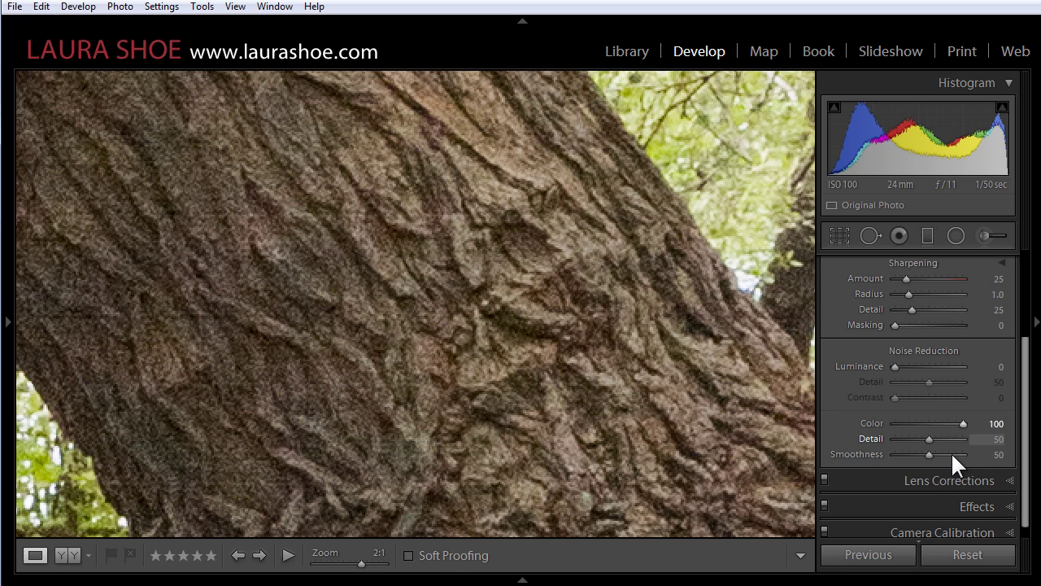
# Drag the color noise Smoothness slider from 50 up to 100
pyautogui.moveTo(955, 450); pyautogui.dragTo(990, 450)
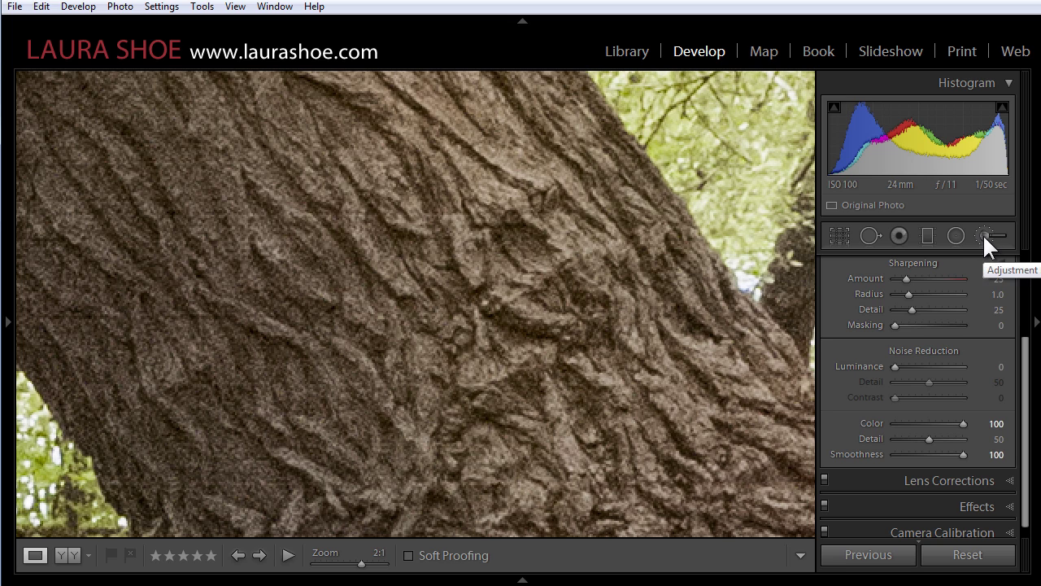
# With the Adjustment Brush at Exposure −2.81, paint a darkening stroke across the bark
pyautogui.click(983, 232)
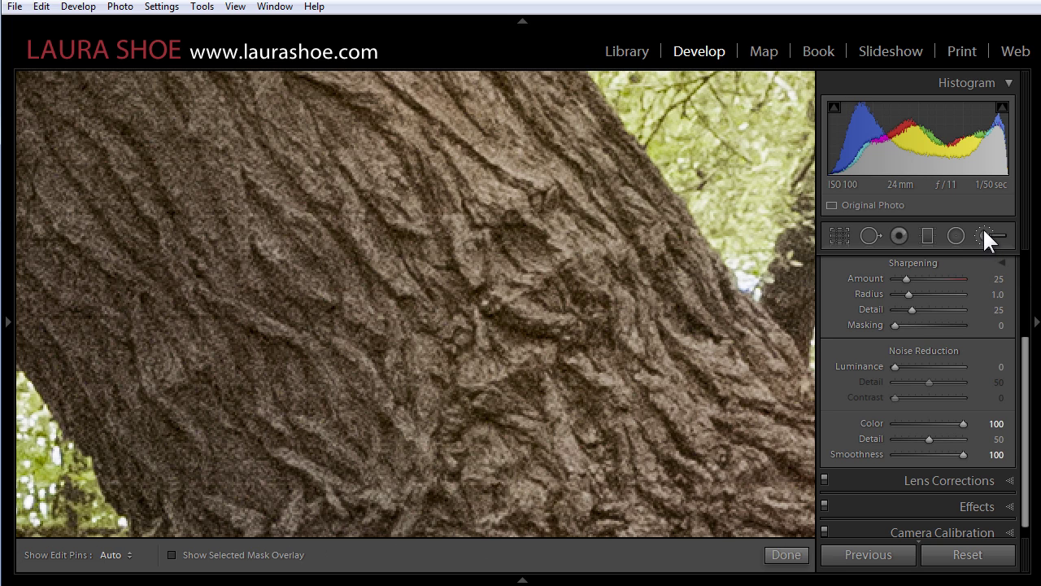
pyautogui.moveTo(916, 350); pyautogui.dragTo(902, 351)
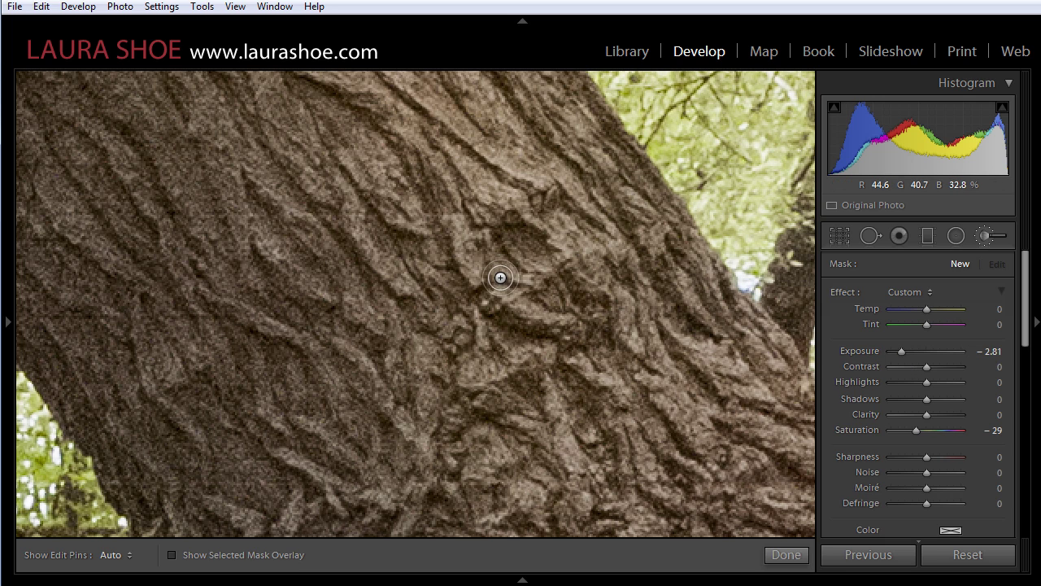
pyautogui.moveTo(500, 277); pyautogui.dragTo(620, 338)
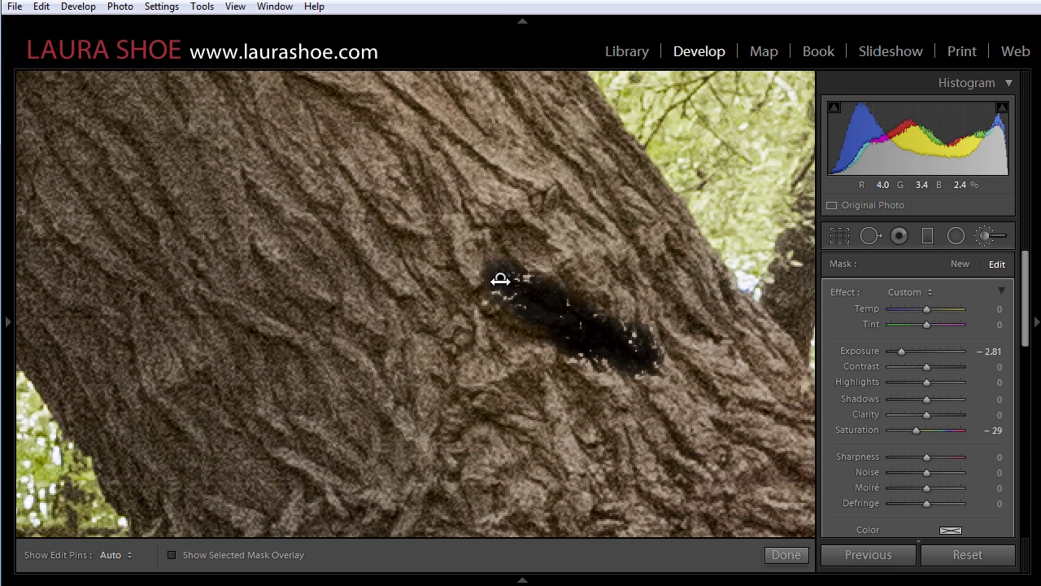
# Choose Reset Brushing from the stroke pin's right-click menu to remove the stroke
pyautogui.moveTo(501, 278)
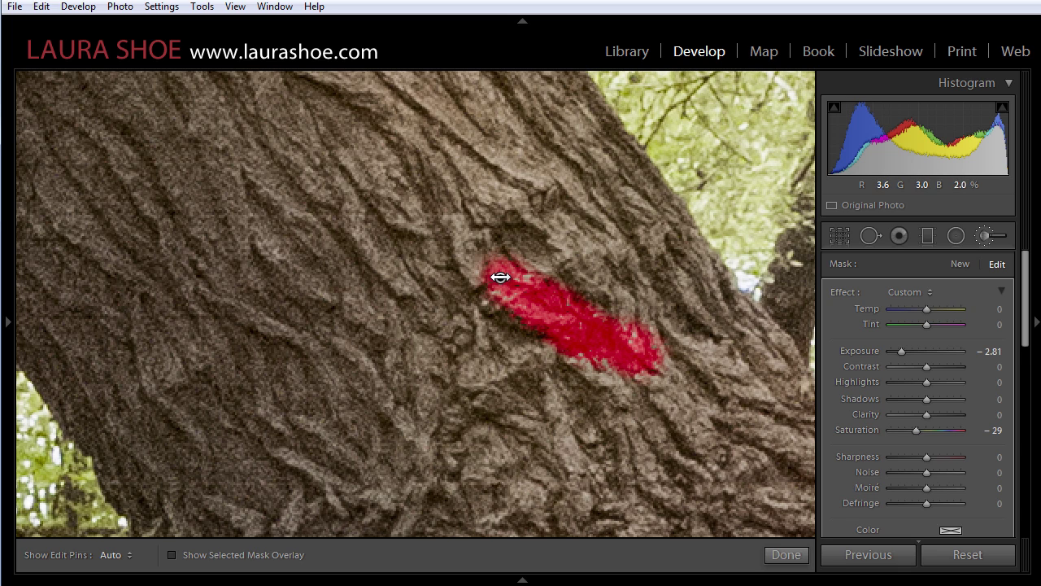
pyautogui.rightClick(500, 277)
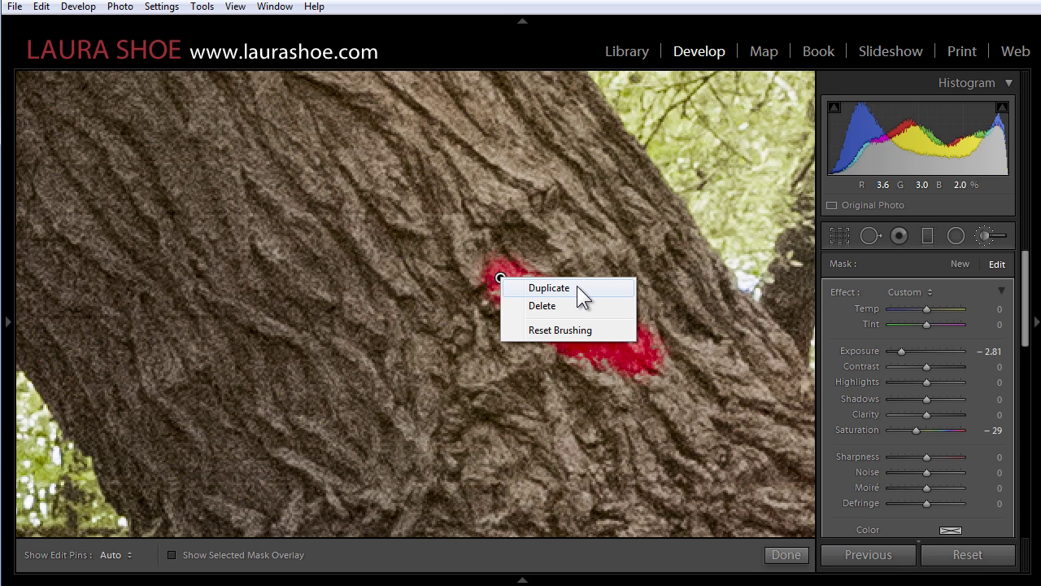
pyautogui.click(557, 332)
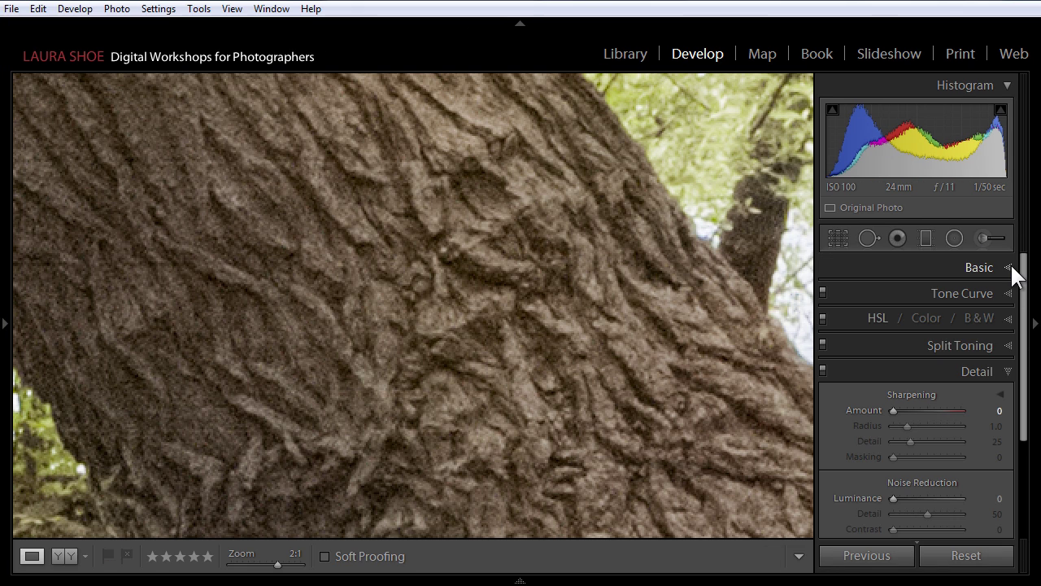
# Expand the Basic panel, showing Exposure +3.52, Contrast +55, Highlights −100 and Clarity +7
pyautogui.click(1011, 265)
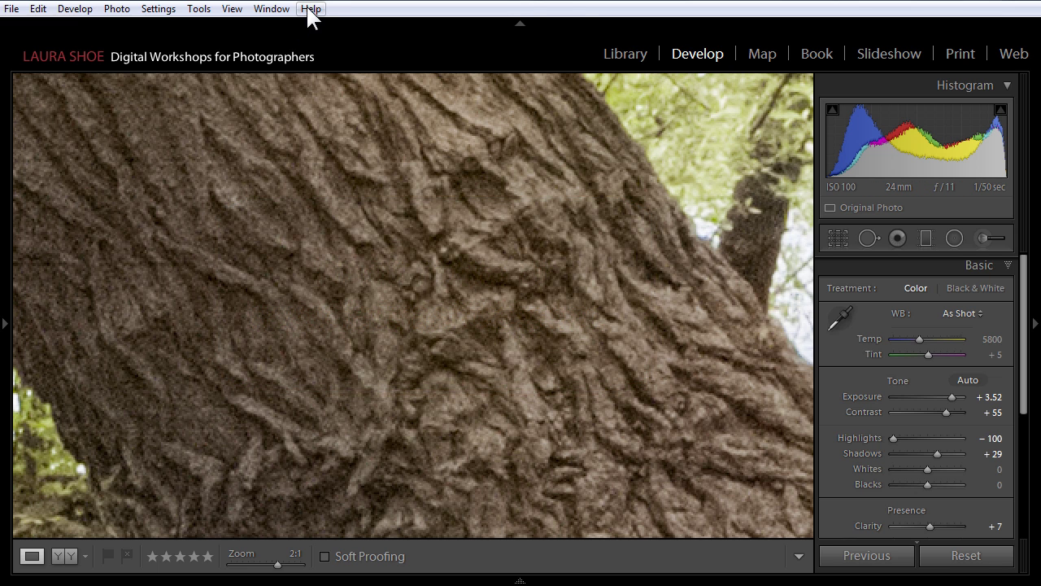
# Open the Help menu, dismiss it, then reopen it to show Check for Updates and About Lightroom 5.2
pyautogui.click(311, 9)
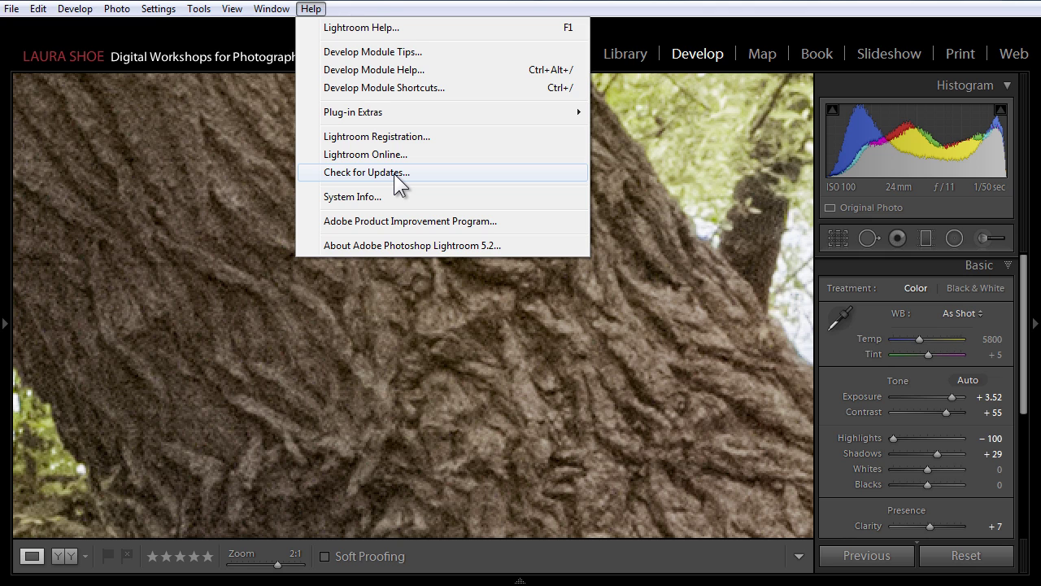
pyautogui.click(372, 4)
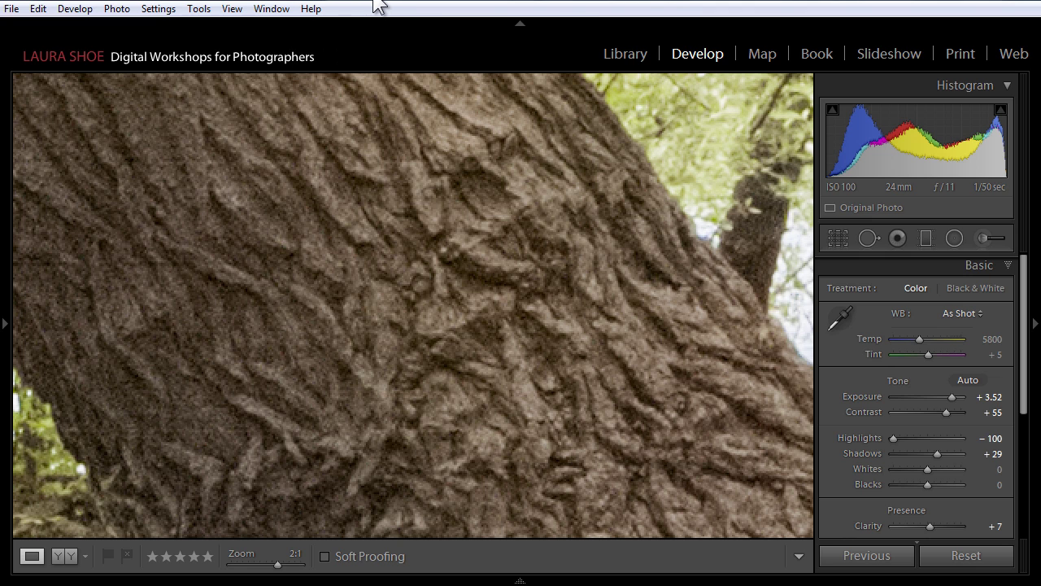
pyautogui.click(311, 8)
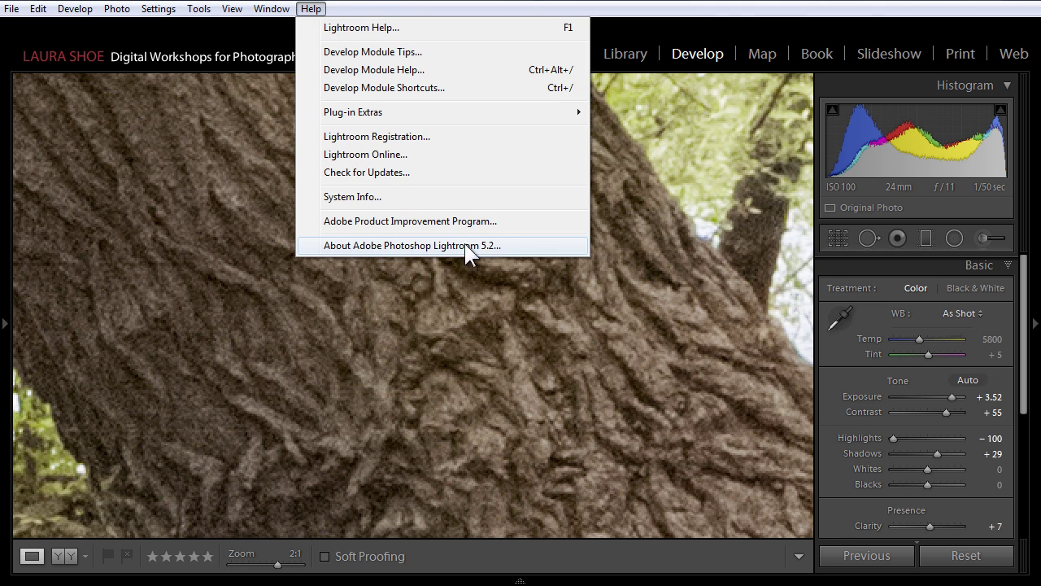